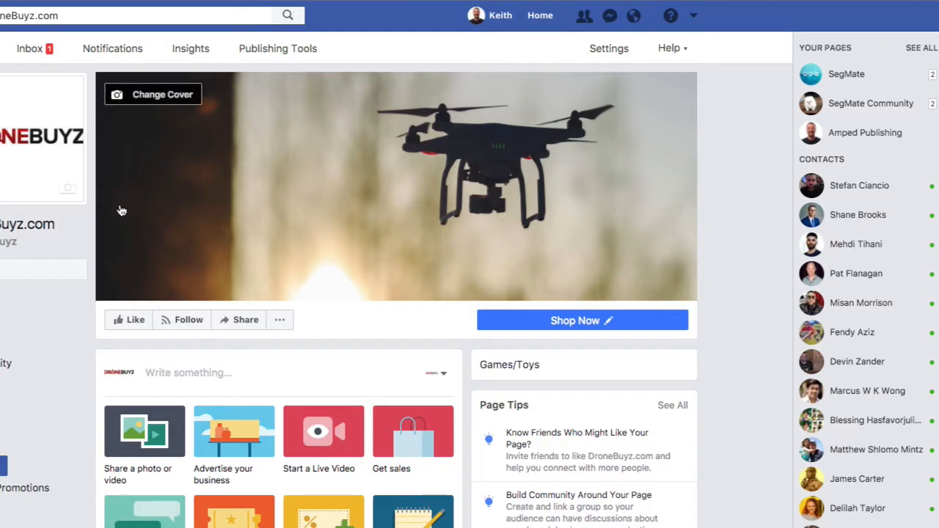
Open the About section of the DroneBuyz.com Facebook page and view its username editor, closing it without changes.
{"action": "mouse_move", "coordinate": [6, 248]}
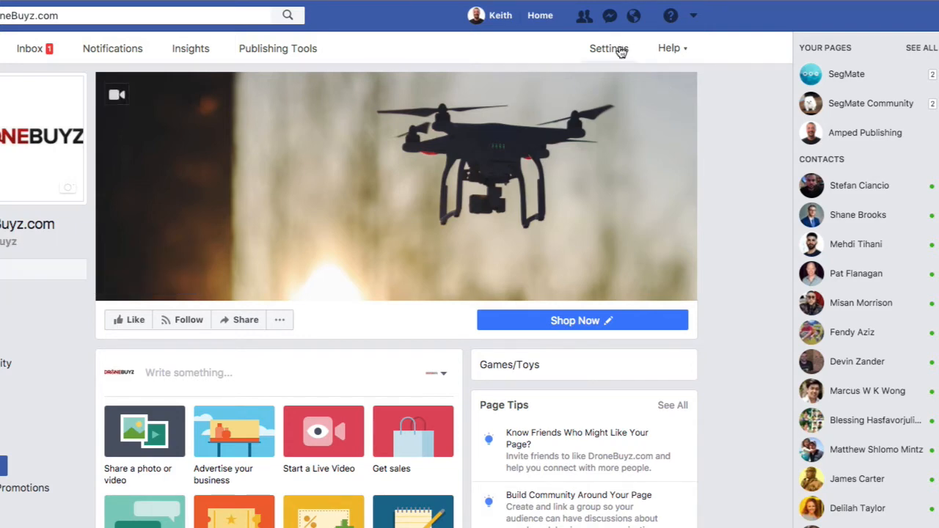
{"action": "left_click", "coordinate": [8, 436]}
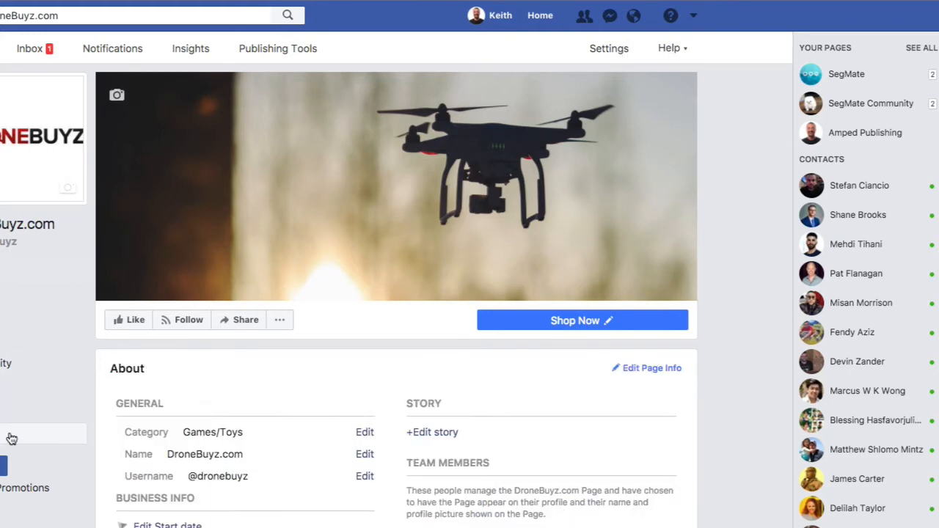
{"action": "scroll", "coordinate": [220, 392], "scroll_direction": "down", "scroll_amount": 3}
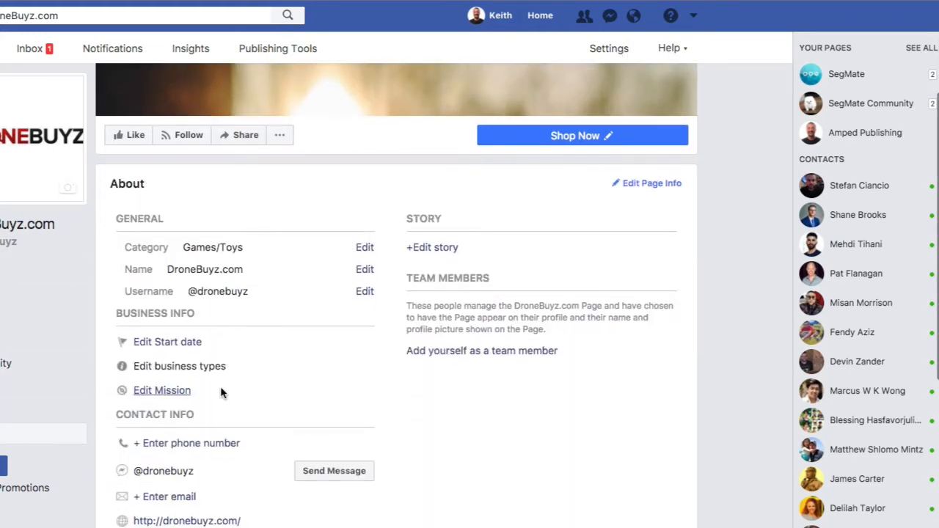
{"action": "left_click", "coordinate": [367, 293]}
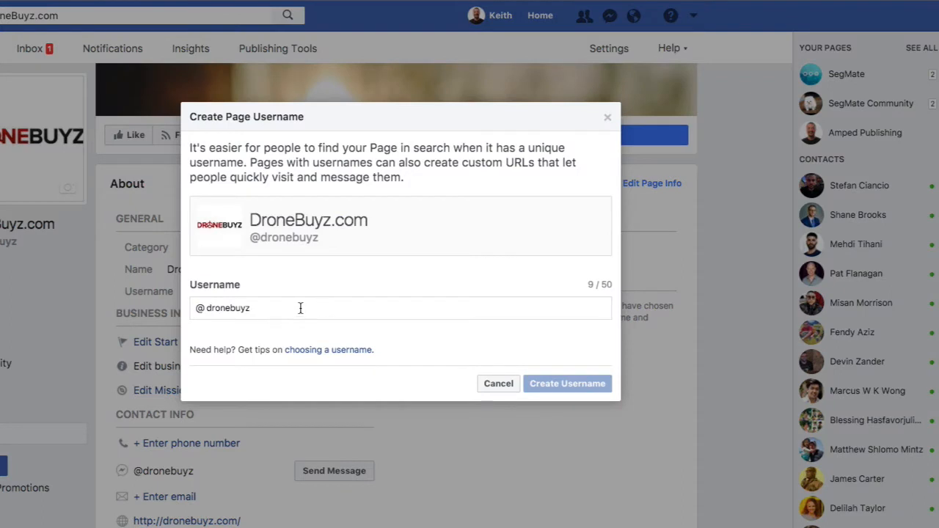
{"action": "left_click", "coordinate": [608, 117]}
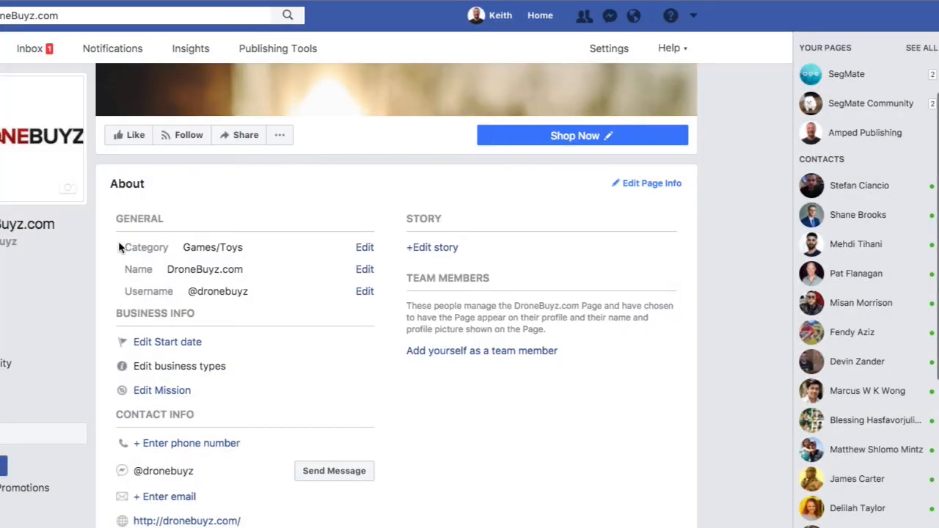
{"action": "scroll", "coordinate": [117, 250], "scroll_direction": "up", "scroll_amount": 3}
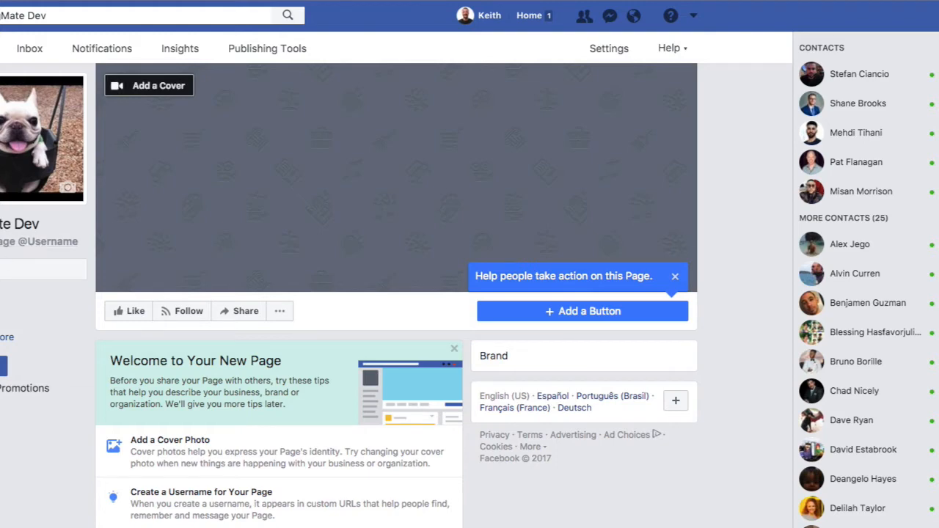
Try "jkl kda" as the username for the SegMate Dev page, clear the entry and cancel the username creation.
{"action": "left_click", "coordinate": [13, 243]}
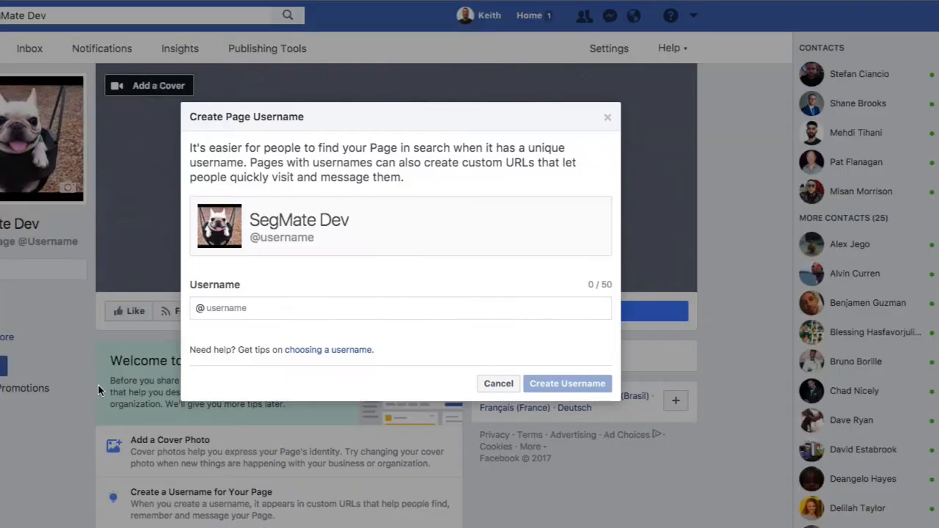
{"action": "left_click", "coordinate": [242, 308]}
{"action": "type", "text": "jkl kda"}
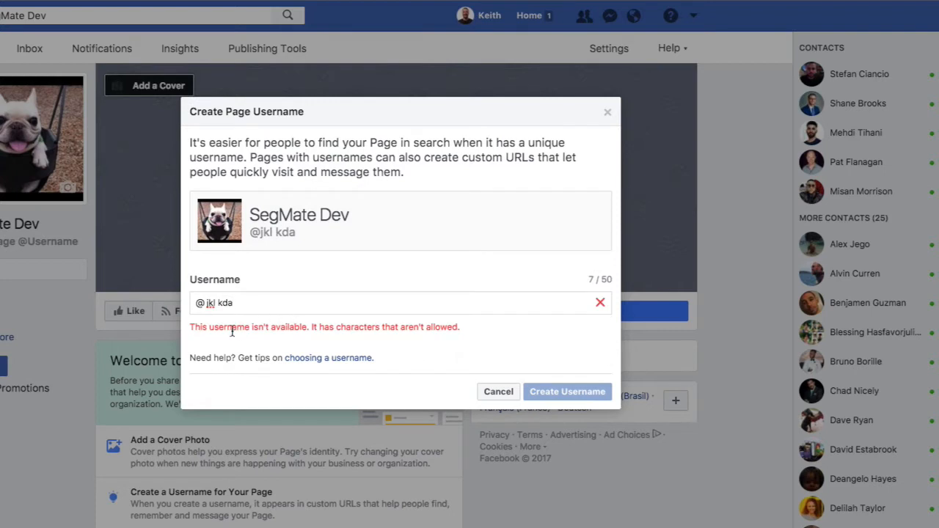
{"action": "key", "text": "BackSpace"}
{"action": "key", "text": "BackSpace"}
{"action": "key", "text": "BackSpace"}
{"action": "key", "text": "BackSpace"}
{"action": "key", "text": "BackSpace"}
{"action": "key", "text": "BackSpace"}
{"action": "key", "text": "BackSpace"}
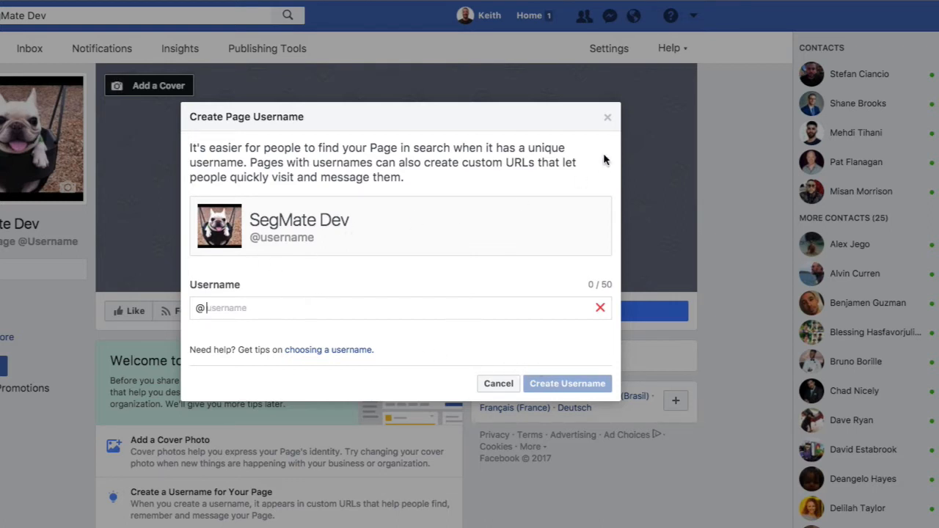
{"action": "left_click", "coordinate": [607, 118]}
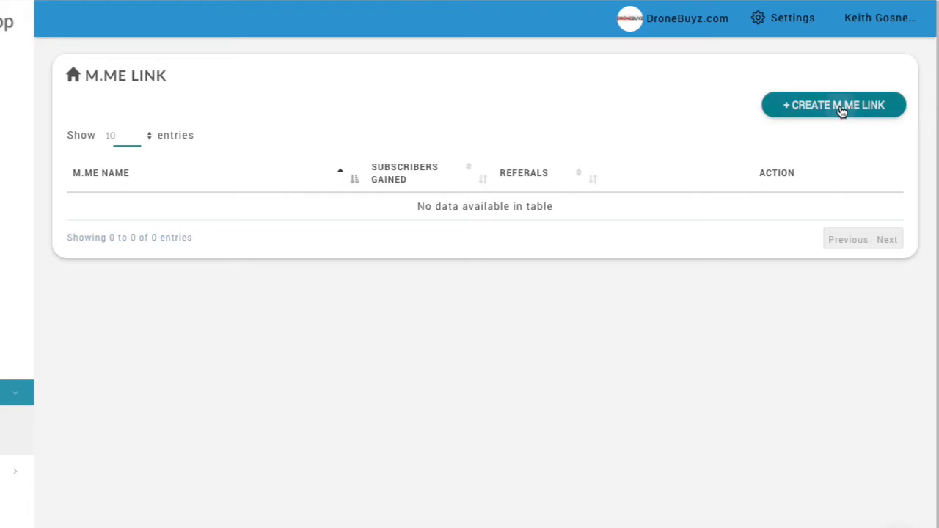
Create an m.me link named "My Blog", copying its URL to the clipboard before saving.
{"action": "left_click", "coordinate": [841, 110]}
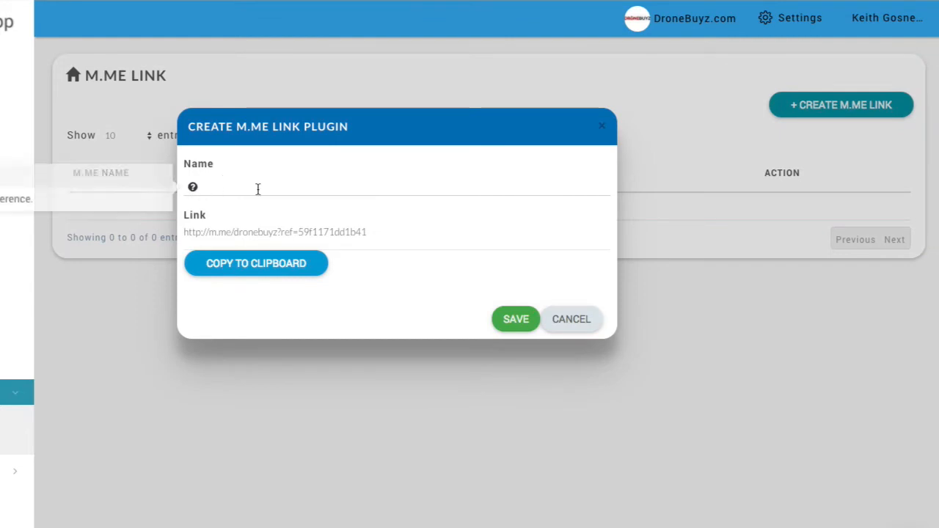
{"action": "mouse_move", "coordinate": [206, 184]}
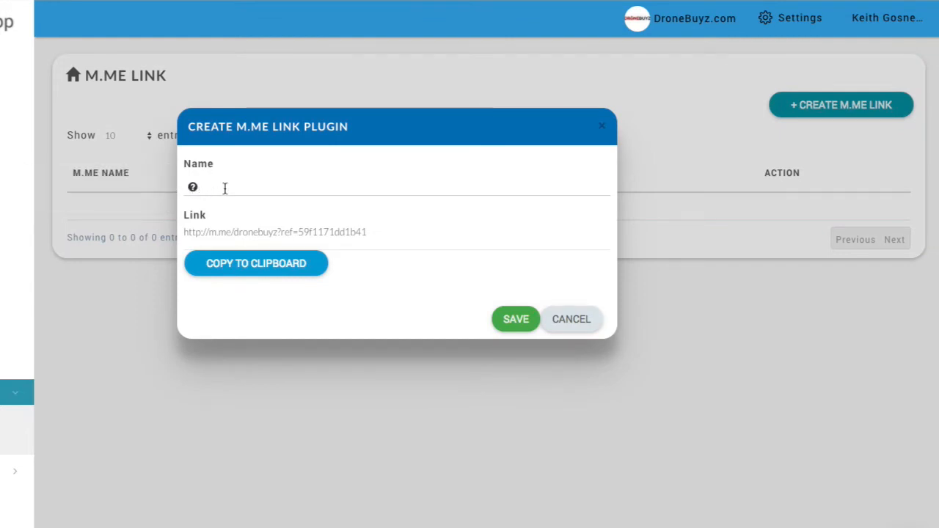
{"action": "left_click", "coordinate": [225, 188]}
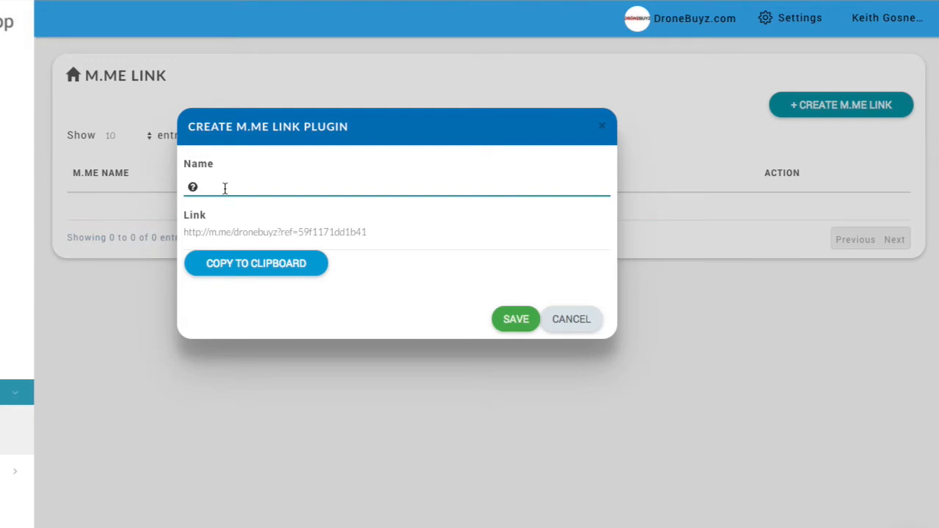
{"action": "type", "text": "My Blog"}
{"action": "left_click", "coordinate": [279, 262]}
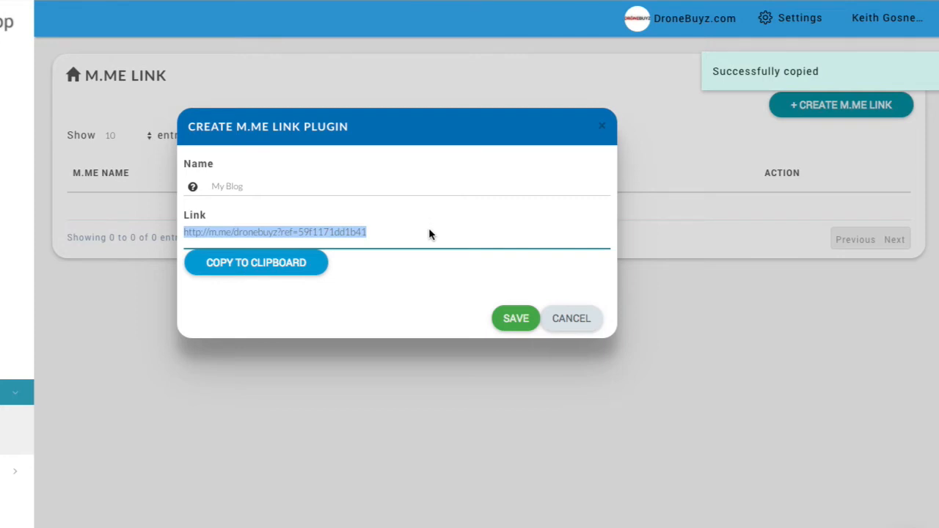
{"action": "left_click", "coordinate": [514, 320]}
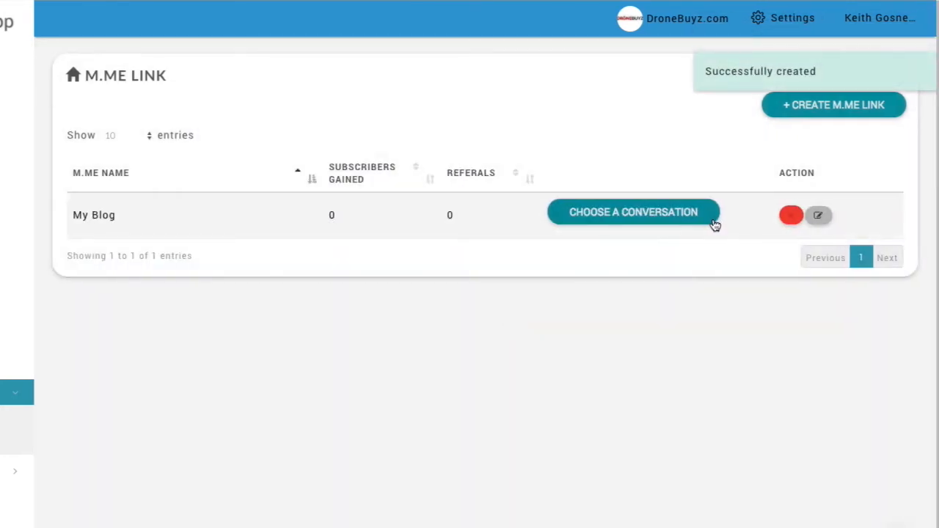
Create and save another m.me link named "My facebook post".
{"action": "left_click", "coordinate": [789, 106]}
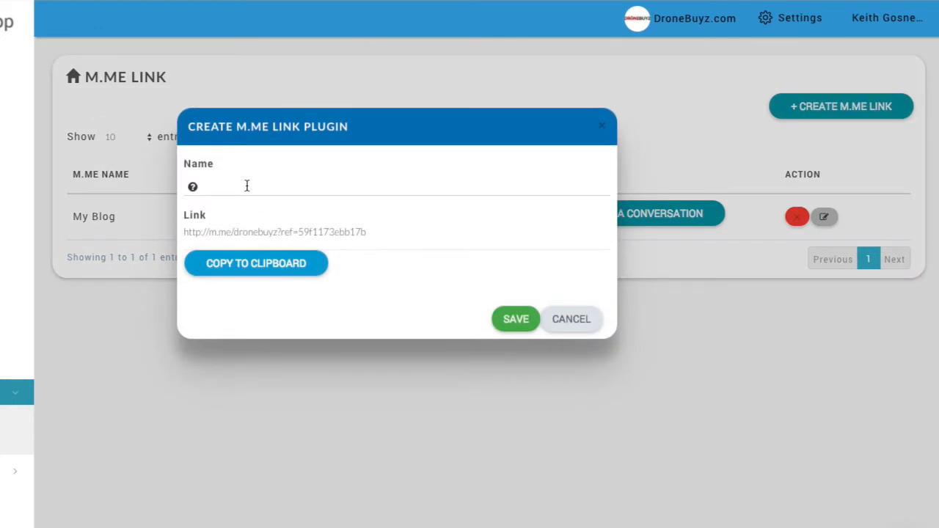
{"action": "left_click", "coordinate": [247, 184]}
{"action": "type", "text": "My fac"}
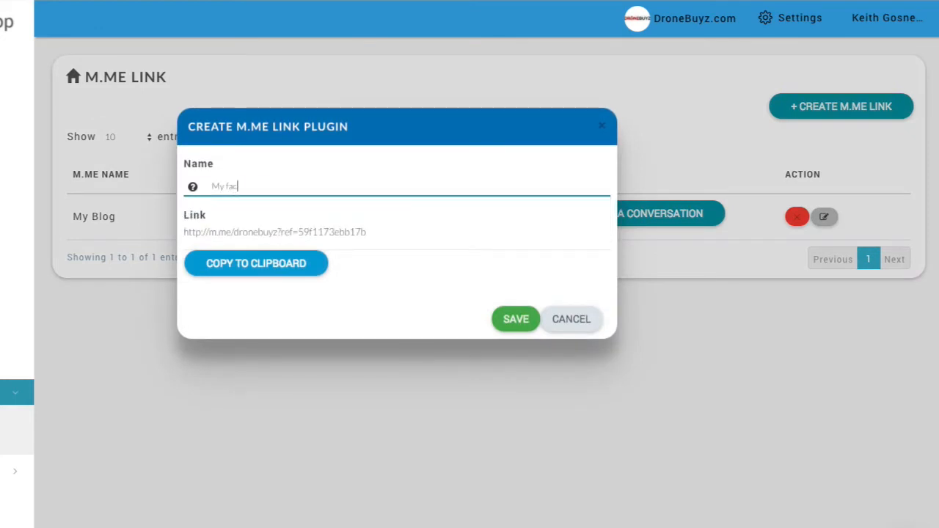
{"action": "type", "text": "ebook pst"}
{"action": "key", "text": "BackSpace"}
{"action": "key", "text": "BackSpace"}
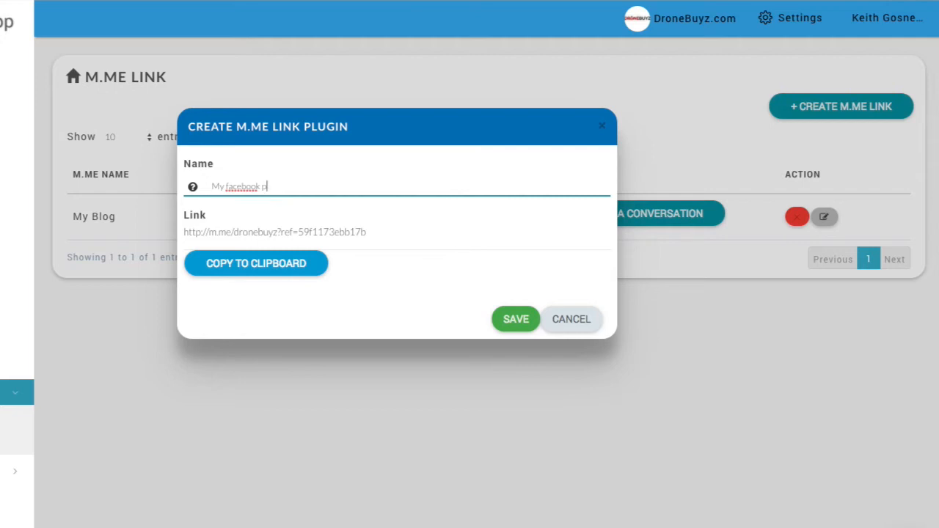
{"action": "type", "text": "ost"}
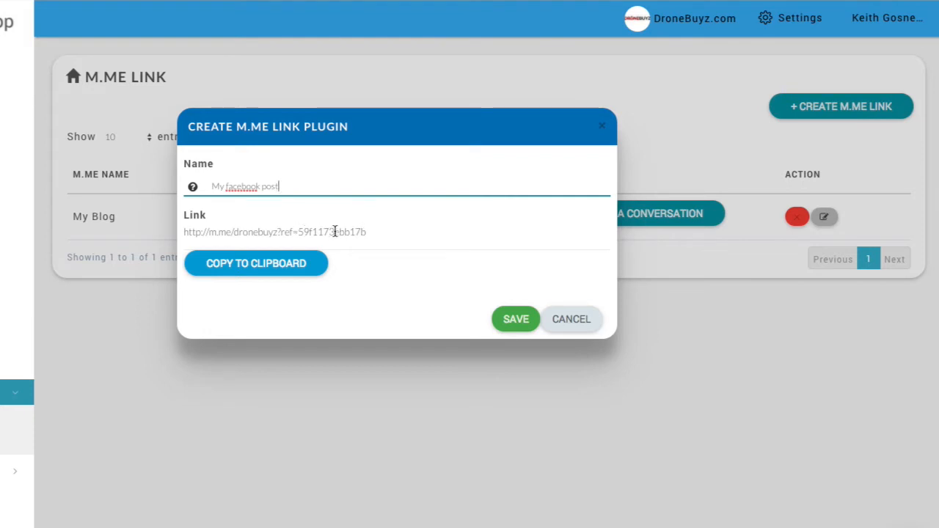
{"action": "left_click", "coordinate": [513, 320]}
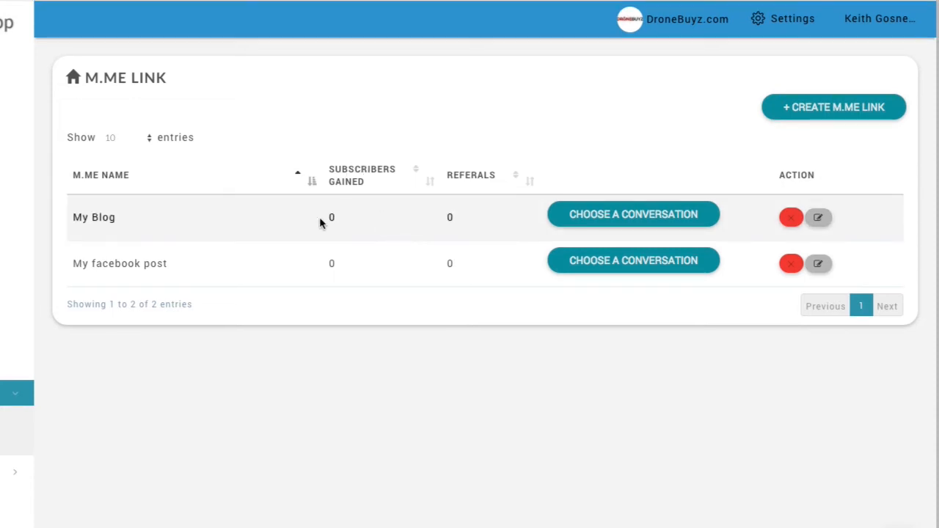
Delete the "My facebook post" m.me link from the list.
{"action": "scroll", "coordinate": [341, 214], "scroll_direction": "down", "scroll_amount": 1}
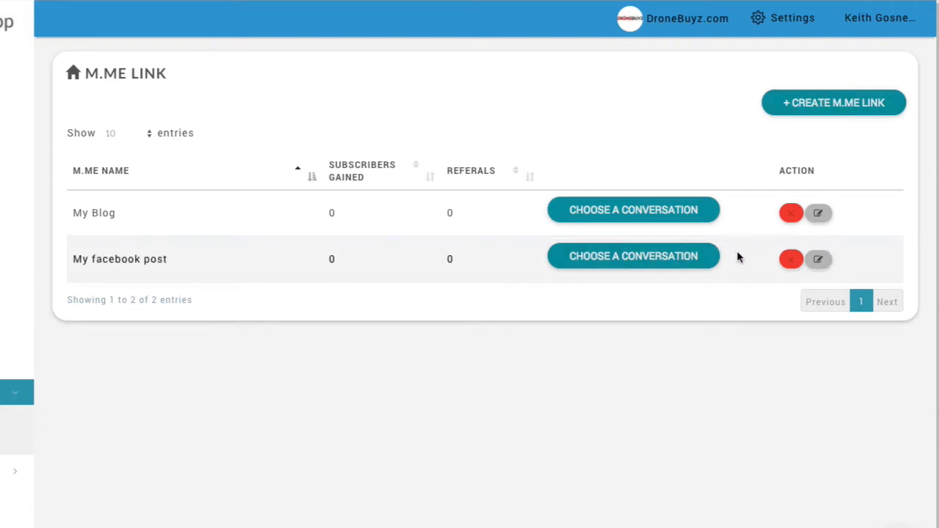
{"action": "left_click", "coordinate": [790, 262]}
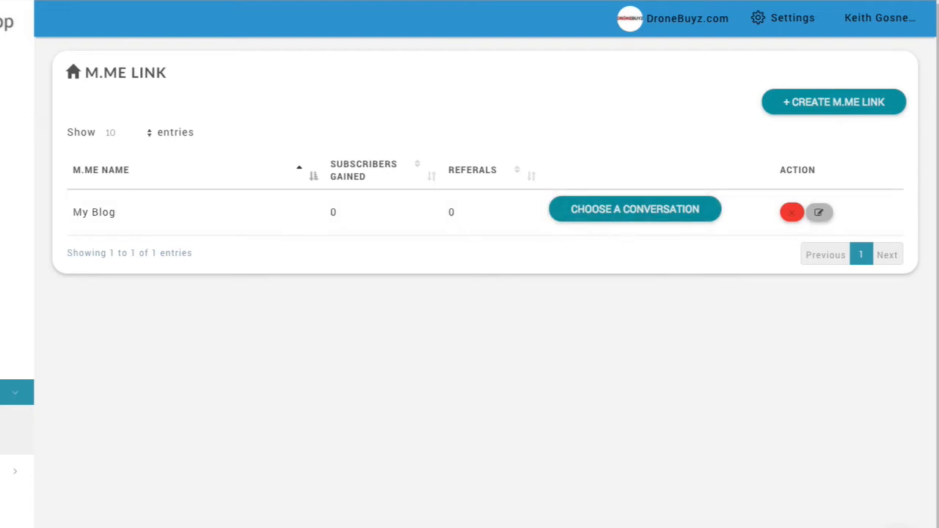
Assign the "m.me test" conversation to the My Blog link and copy that link's URL from its edit dialog.
{"action": "left_click", "coordinate": [651, 212]}
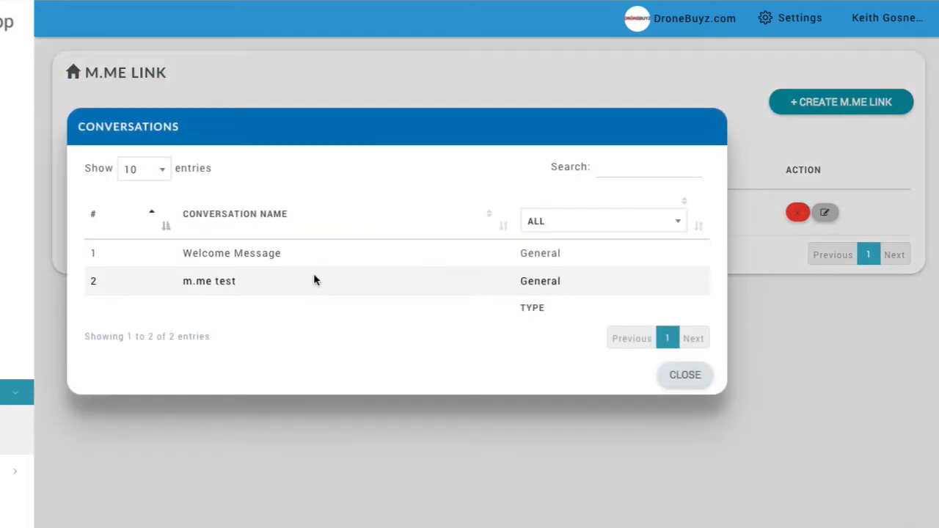
{"action": "left_click", "coordinate": [237, 282]}
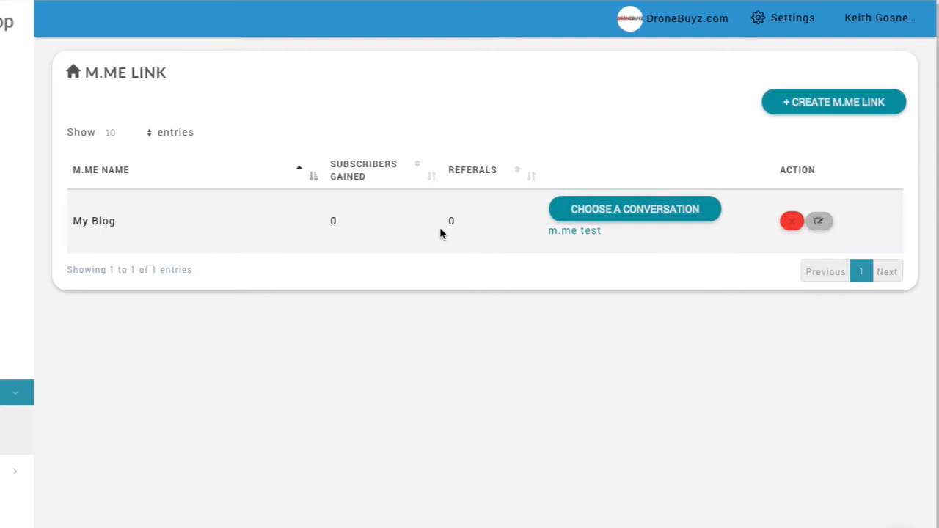
{"action": "left_click", "coordinate": [821, 224]}
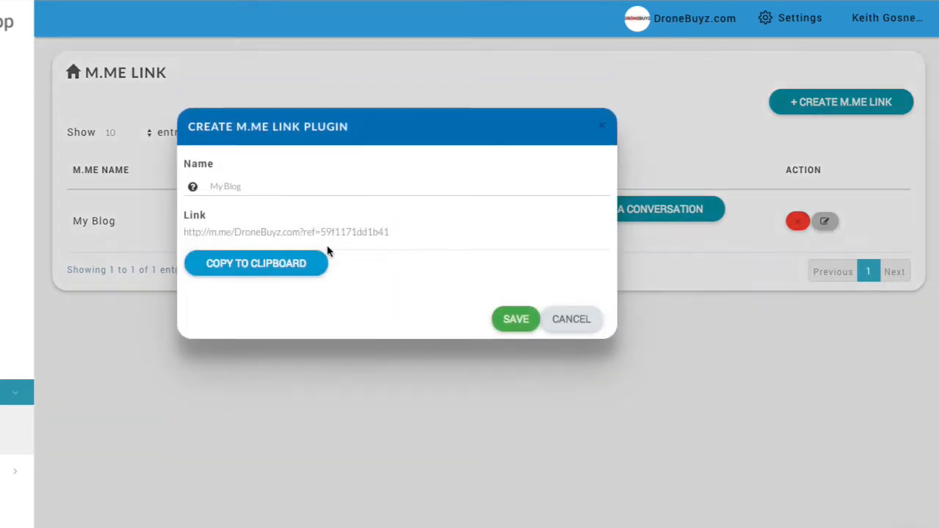
{"action": "left_click", "coordinate": [278, 269]}
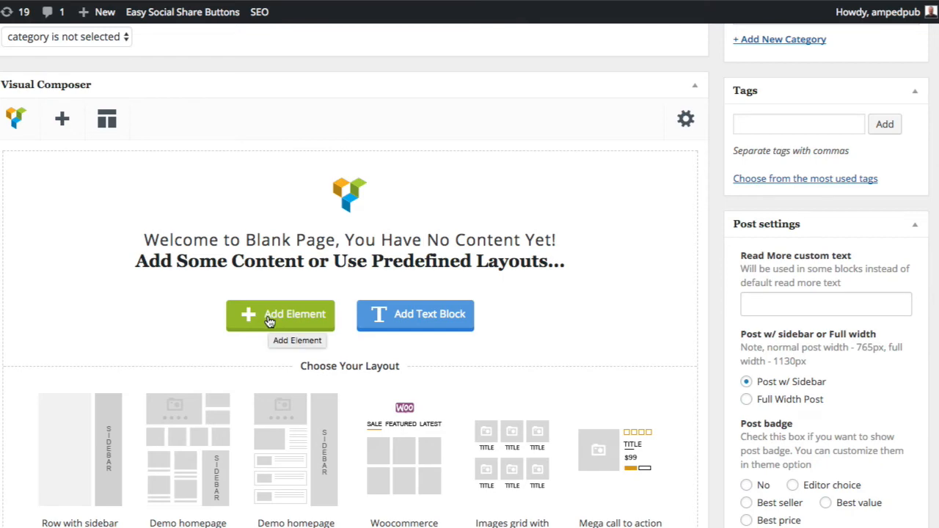
Add a Button element to the blank post and paste the copied m.me URL as its link destination.
{"action": "left_click", "coordinate": [293, 321]}
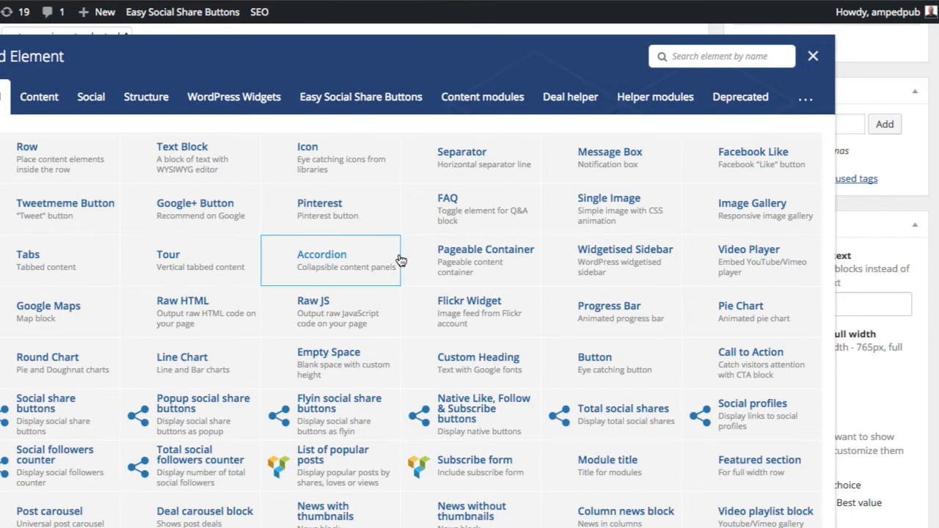
{"action": "left_click", "coordinate": [601, 364]}
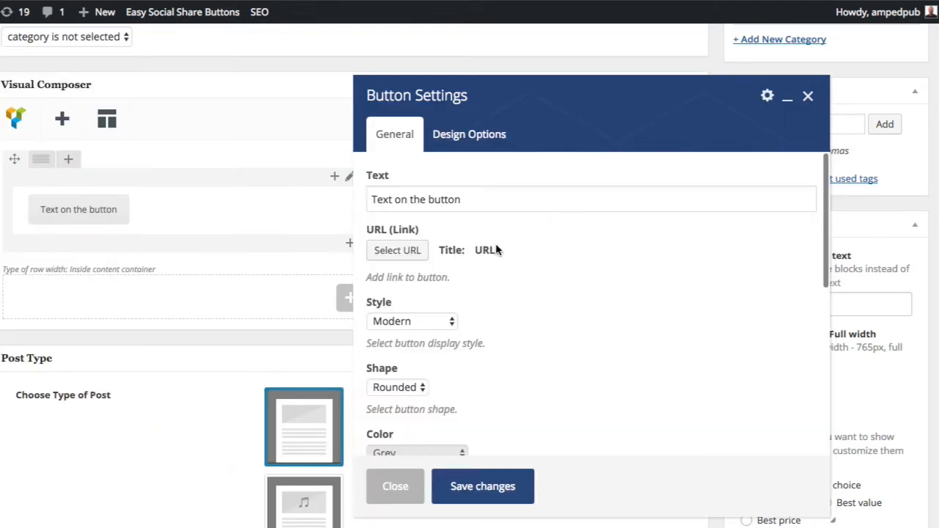
{"action": "left_click", "coordinate": [393, 250]}
{"action": "key", "text": "ctrl+v"}
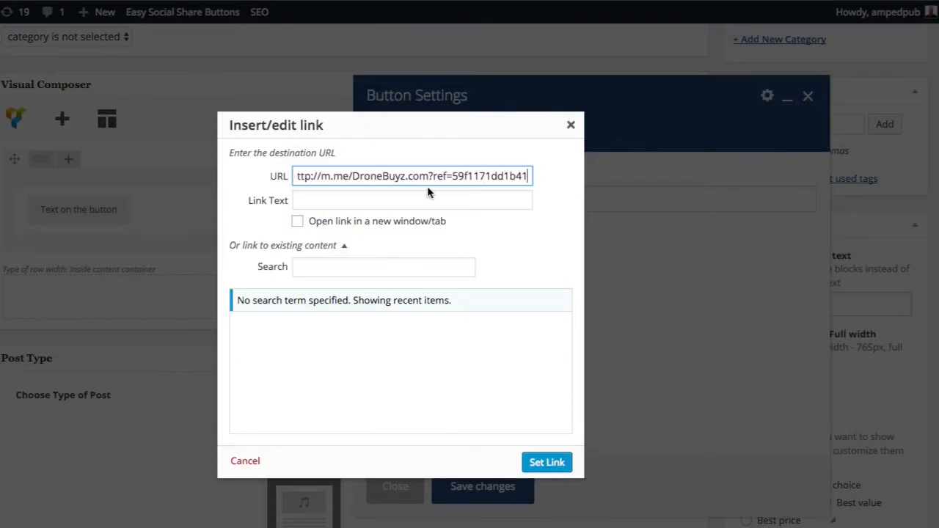
Set the link text to "Grab My Free E-Book", make it open in a new window/tab, and apply the link.
{"action": "left_click", "coordinate": [358, 201]}
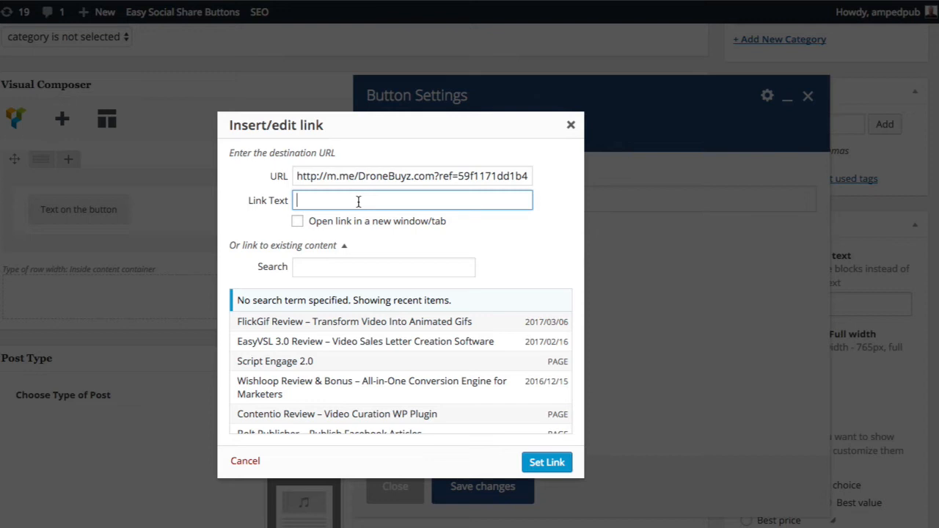
{"action": "type", "text": "Grab My Free E-Book"}
{"action": "left_click", "coordinate": [297, 222]}
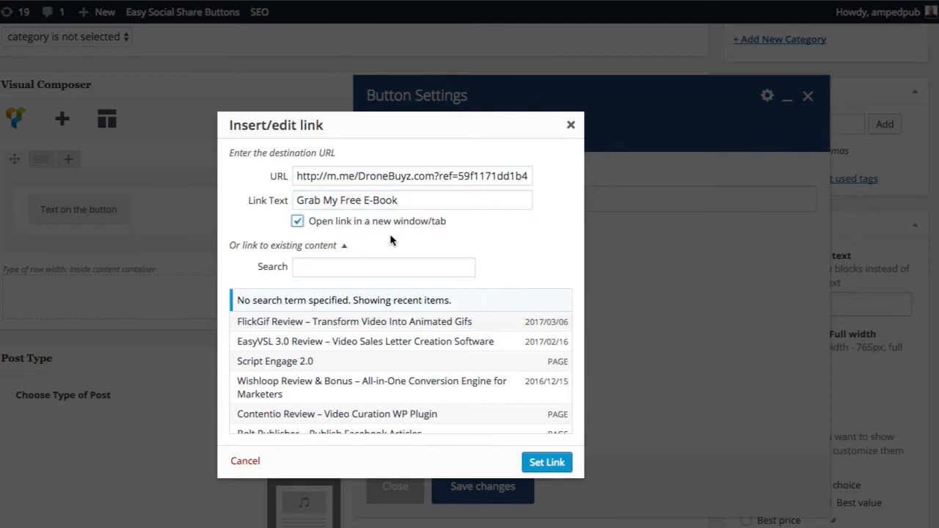
{"action": "left_click", "coordinate": [547, 463]}
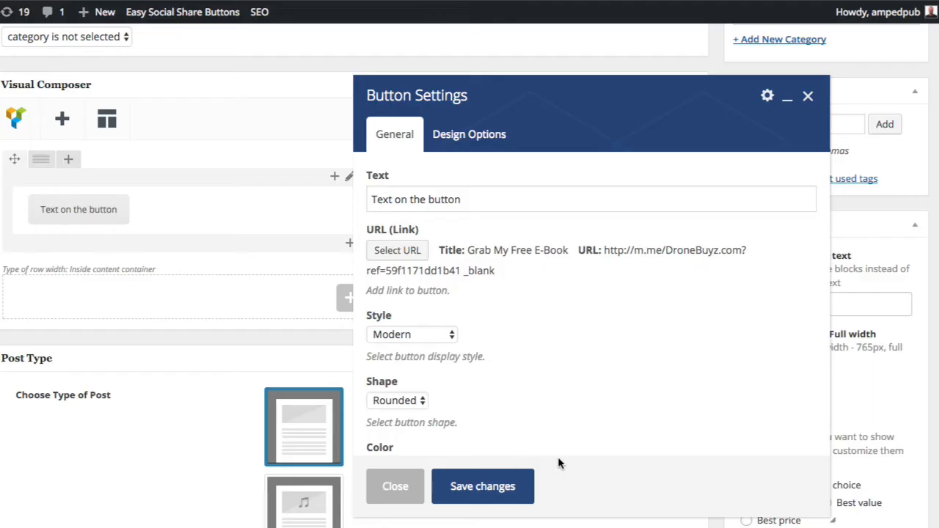
Look over the button's remaining options and save the button settings.
{"action": "scroll", "coordinate": [444, 374], "scroll_direction": "down", "scroll_amount": 4}
{"action": "scroll", "coordinate": [444, 330], "scroll_direction": "up", "scroll_amount": 10}
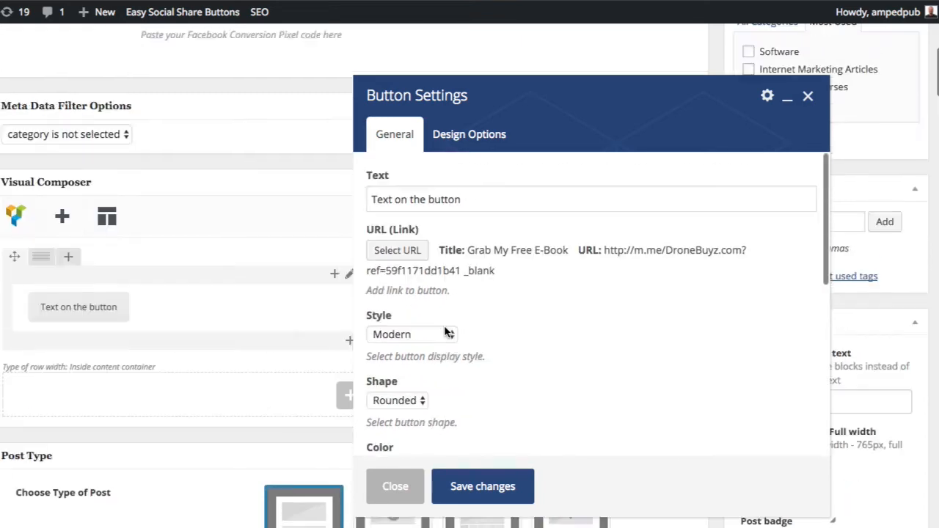
{"action": "scroll", "coordinate": [416, 486], "scroll_direction": "down", "scroll_amount": 3}
{"action": "left_click", "coordinate": [478, 488]}
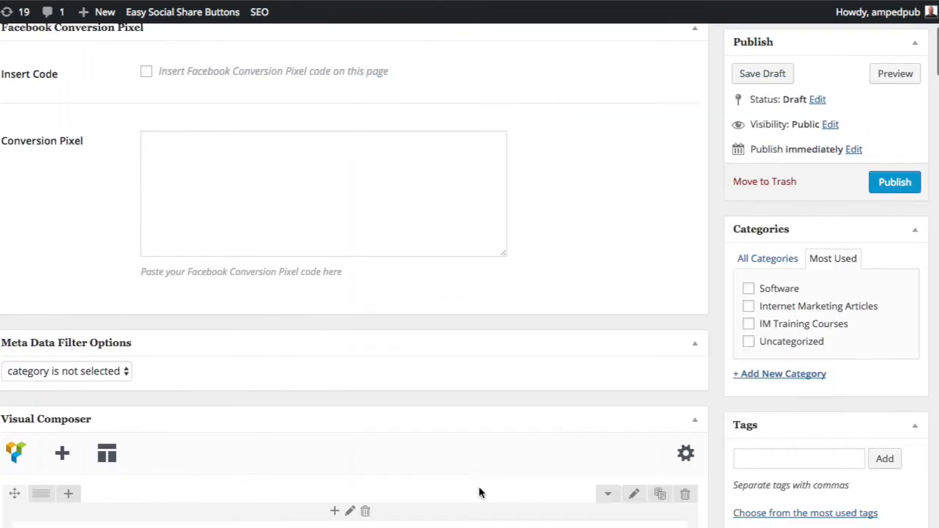
Save the post containing the new button as a draft.
{"action": "scroll", "coordinate": [545, 254], "scroll_direction": "up", "scroll_amount": 5}
{"action": "scroll", "coordinate": [531, 327], "scroll_direction": "down", "scroll_amount": 5}
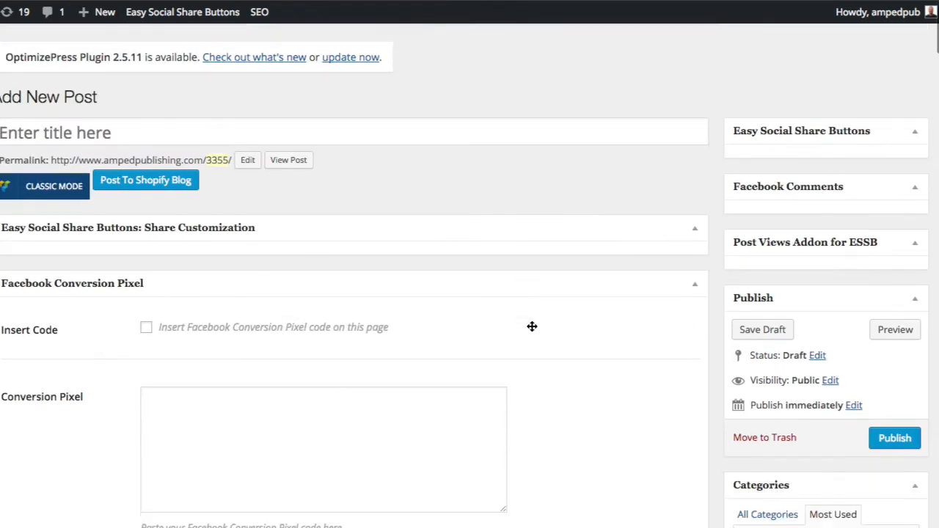
{"action": "scroll", "coordinate": [531, 329], "scroll_direction": "down", "scroll_amount": 3}
{"action": "scroll", "coordinate": [531, 329], "scroll_direction": "up", "scroll_amount": 5}
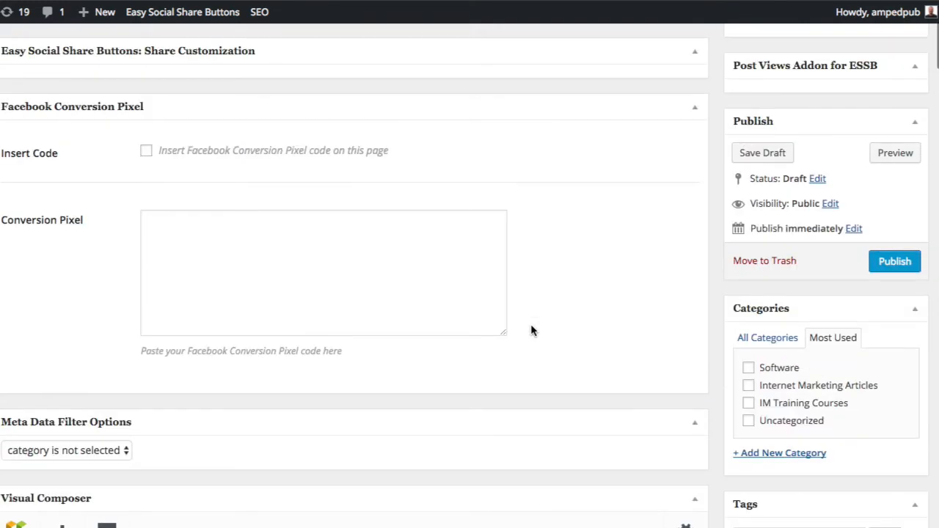
{"action": "left_click", "coordinate": [756, 154]}
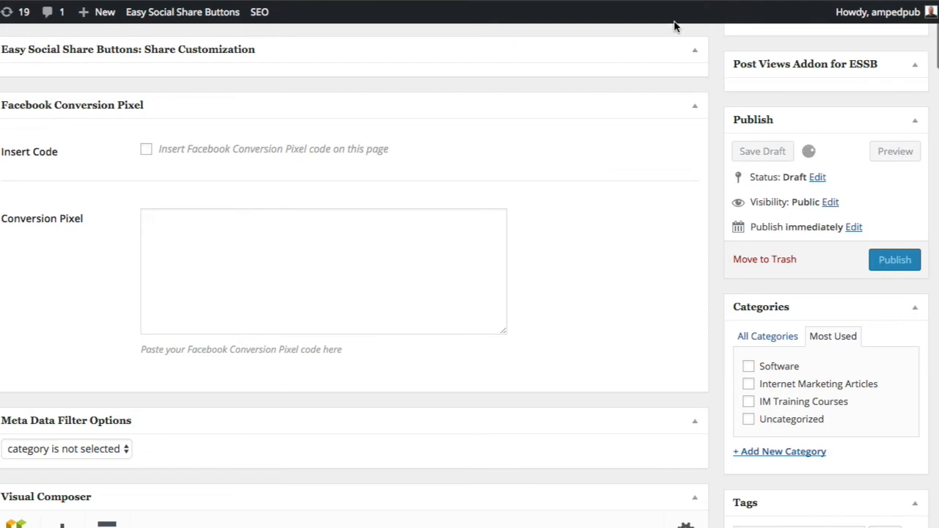
{"action": "scroll", "coordinate": [677, 27], "scroll_direction": "up", "scroll_amount": 1}
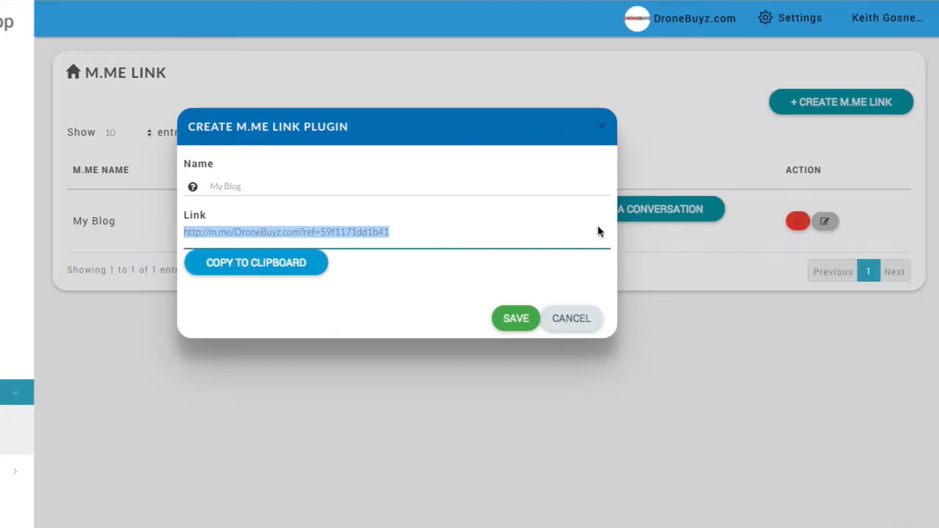
Close the My Blog link dialog, look over the Facebook page and welcome message settings, and return to the m.me links.
{"action": "left_click", "coordinate": [606, 130]}
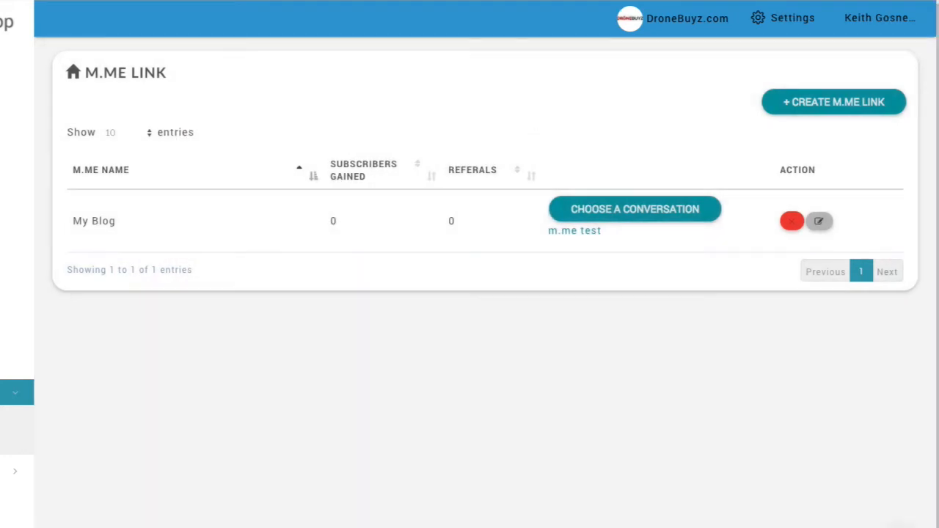
{"action": "left_click", "coordinate": [14, 471]}
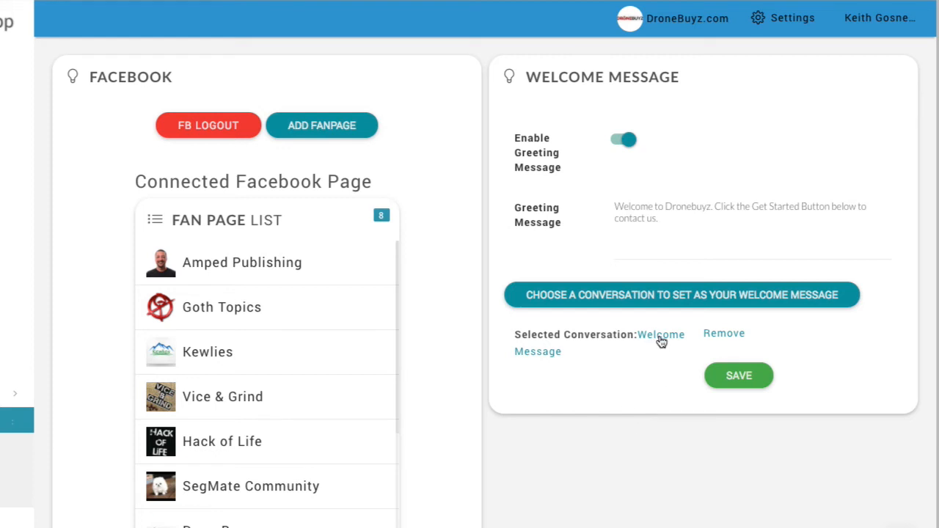
{"action": "scroll", "coordinate": [661, 341], "scroll_direction": "down", "scroll_amount": 1}
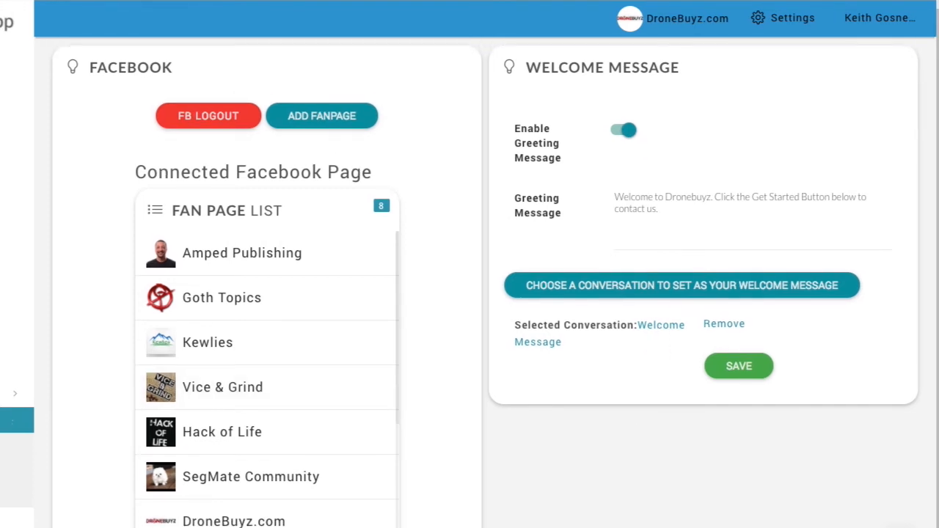
{"action": "left_click", "coordinate": [14, 394]}
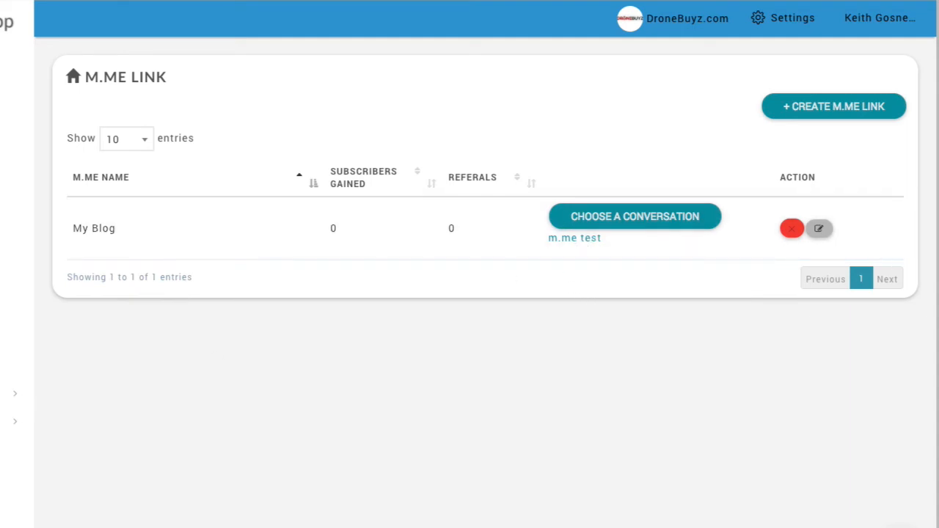
Reopen the welcome message settings and examine the greeting message text and the conversation selected as welcome message.
{"action": "left_click", "coordinate": [14, 421]}
{"action": "left_click", "coordinate": [28, 446]}
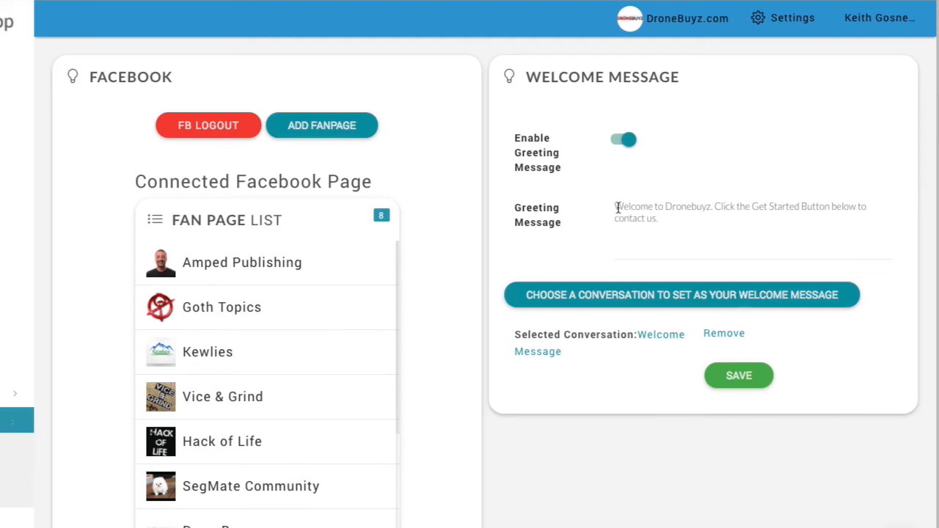
{"action": "left_click_drag", "start_coordinate": [618, 209], "coordinate": [656, 220]}
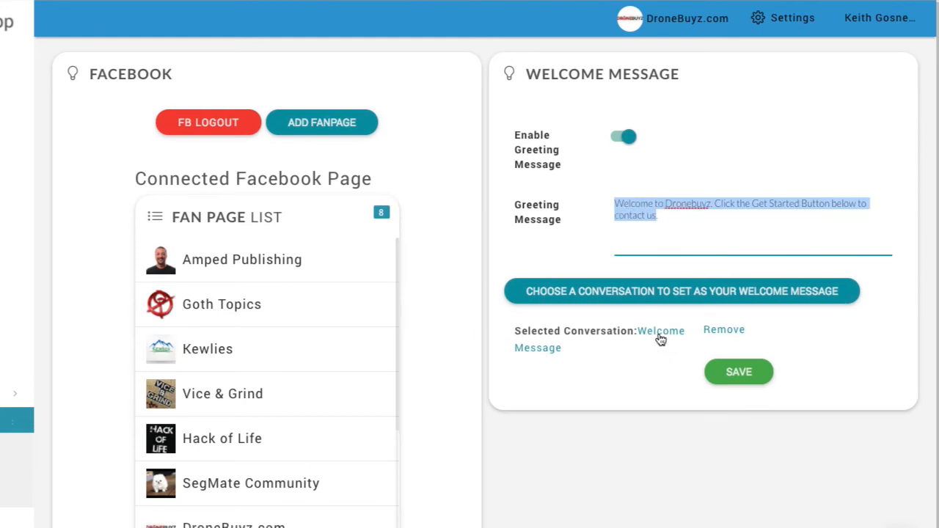
{"action": "left_click", "coordinate": [683, 460]}
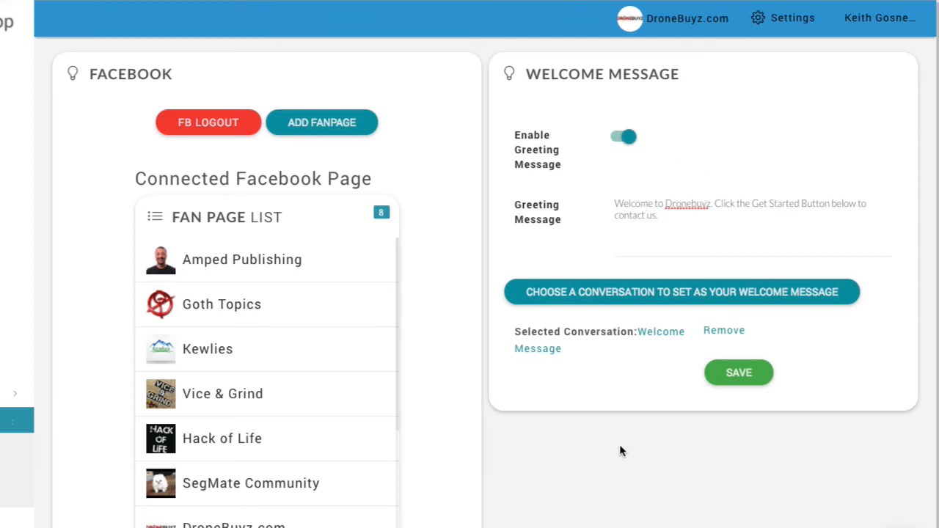
{"action": "left_click", "coordinate": [6, 393]}
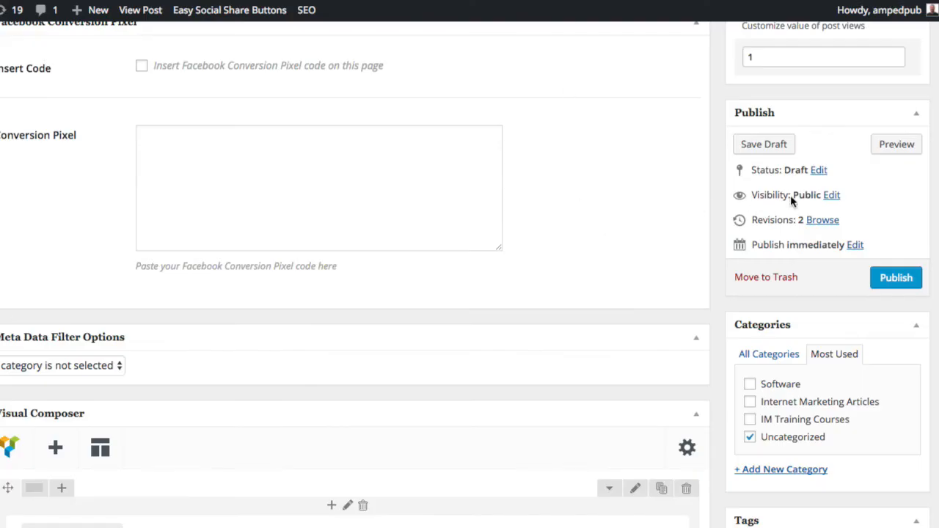
Preview the draft post, follow its button to Messenger, and start the conversation with DroneBuyz.com.
{"action": "left_click", "coordinate": [896, 144]}
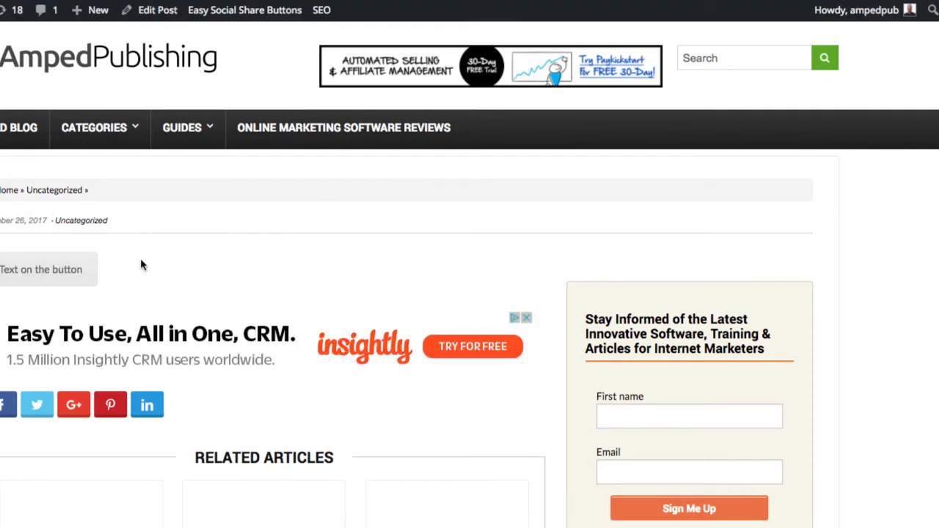
{"action": "left_click", "coordinate": [38, 270]}
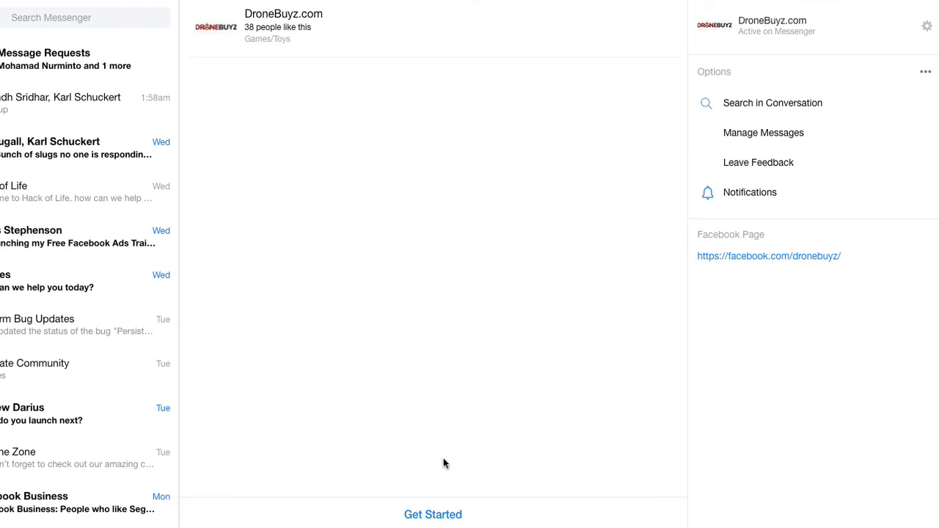
{"action": "left_click", "coordinate": [433, 515]}
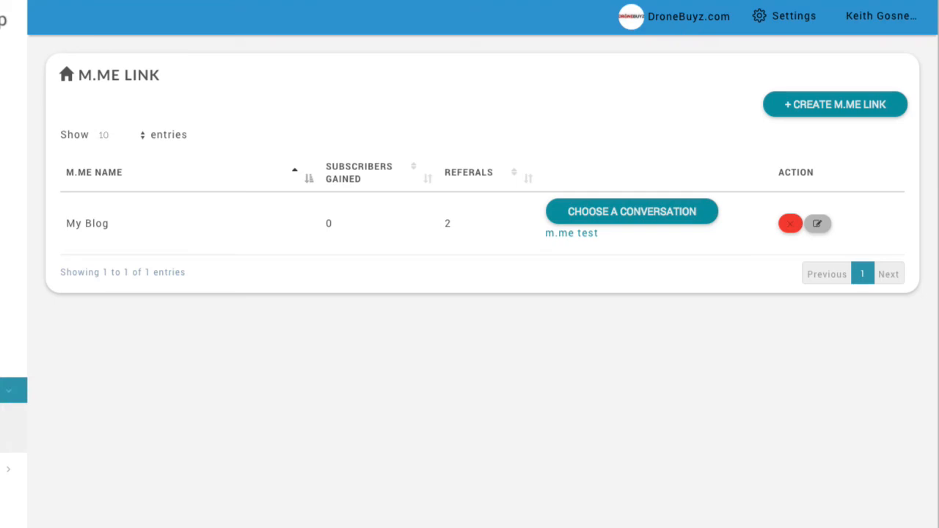
Recheck the greeting message and welcome conversation in the Facebook settings, and go back to the m.me link list.
{"action": "left_click", "coordinate": [8, 469]}
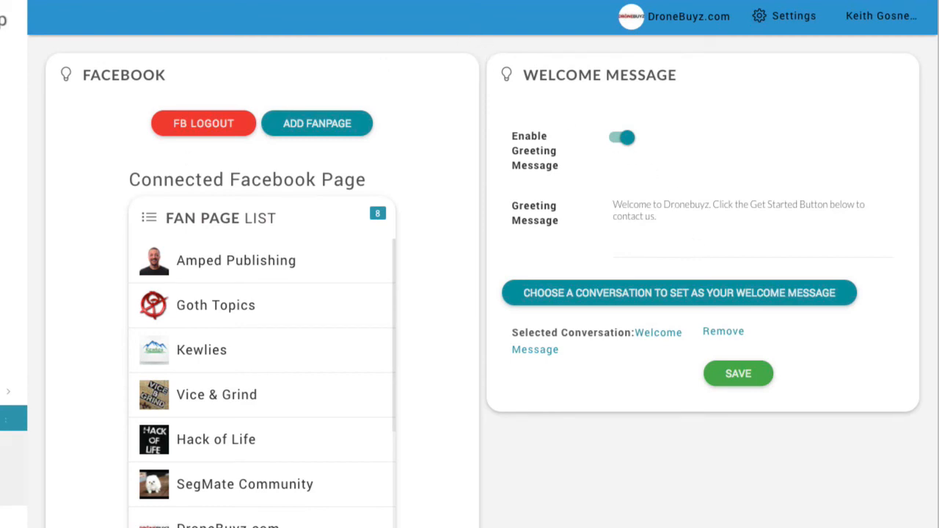
{"action": "left_click", "coordinate": [7, 391]}
{"action": "left_click", "coordinate": [8, 441]}
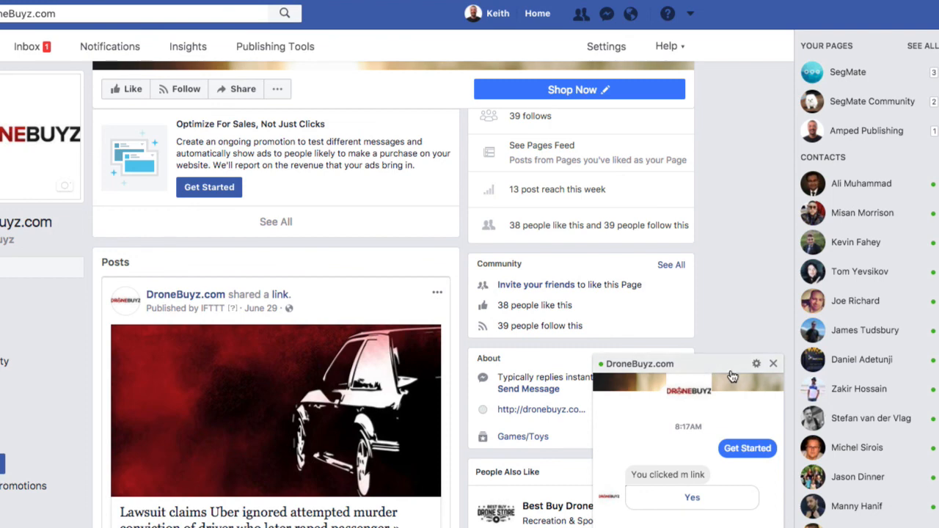
Delete the entire DroneBuyz.com chat conversation and open a new message to the page from its About section.
{"action": "left_click", "coordinate": [754, 368]}
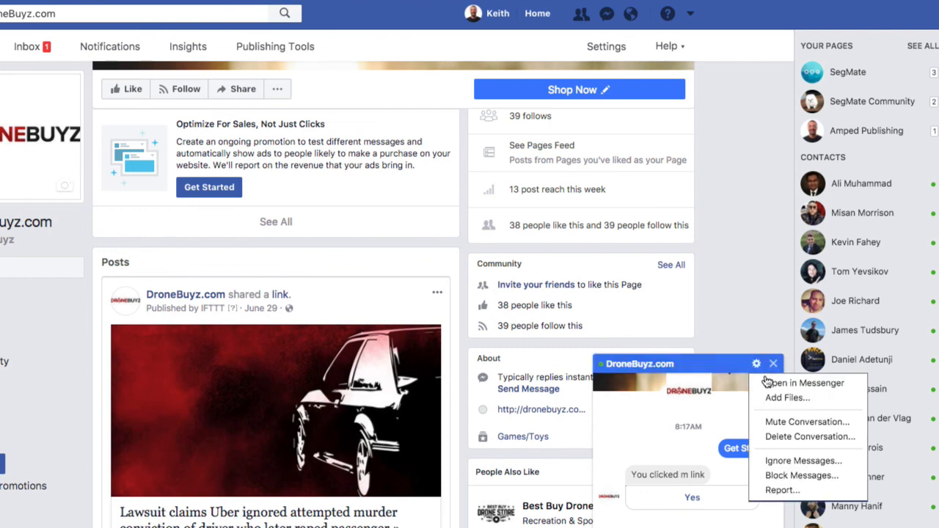
{"action": "left_click", "coordinate": [800, 437]}
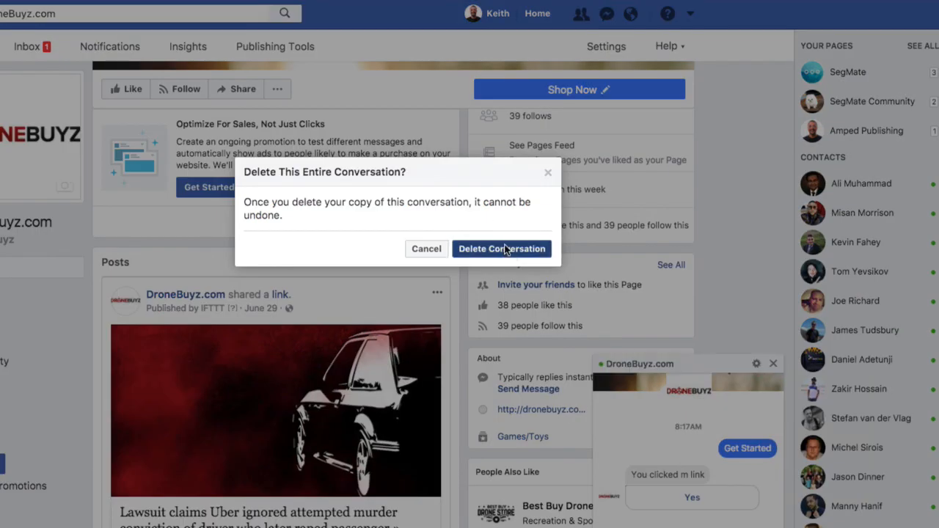
{"action": "left_click", "coordinate": [505, 248]}
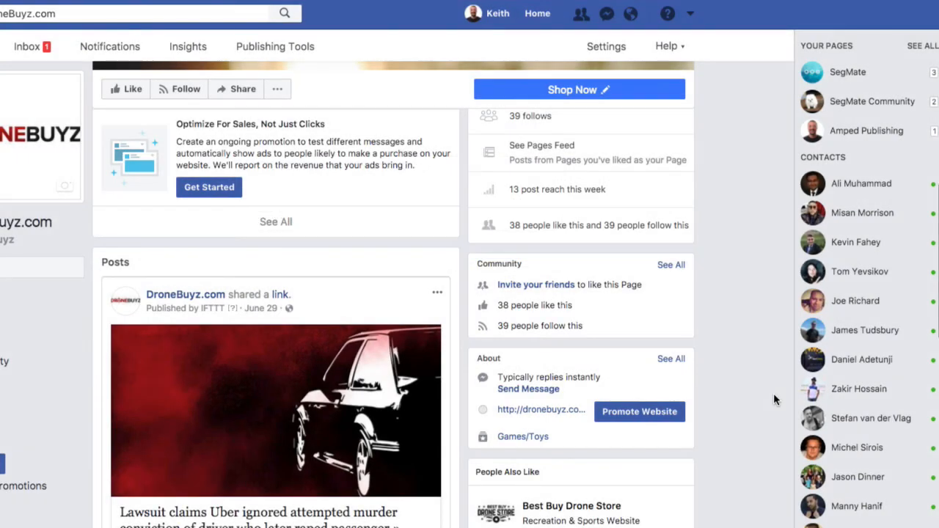
{"action": "left_click", "coordinate": [522, 390]}
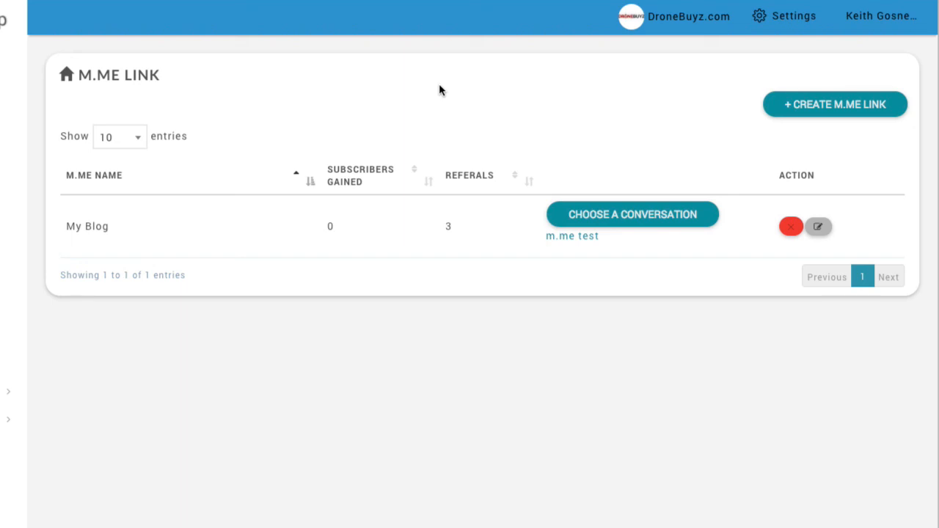
Open the My Blog m.me link's edit dialog to inspect its URL.
{"action": "left_click", "coordinate": [819, 227]}
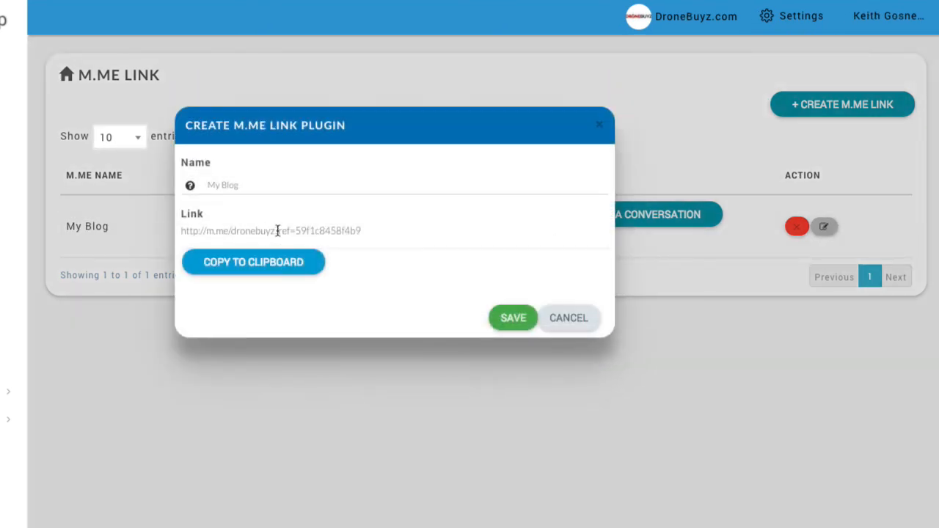